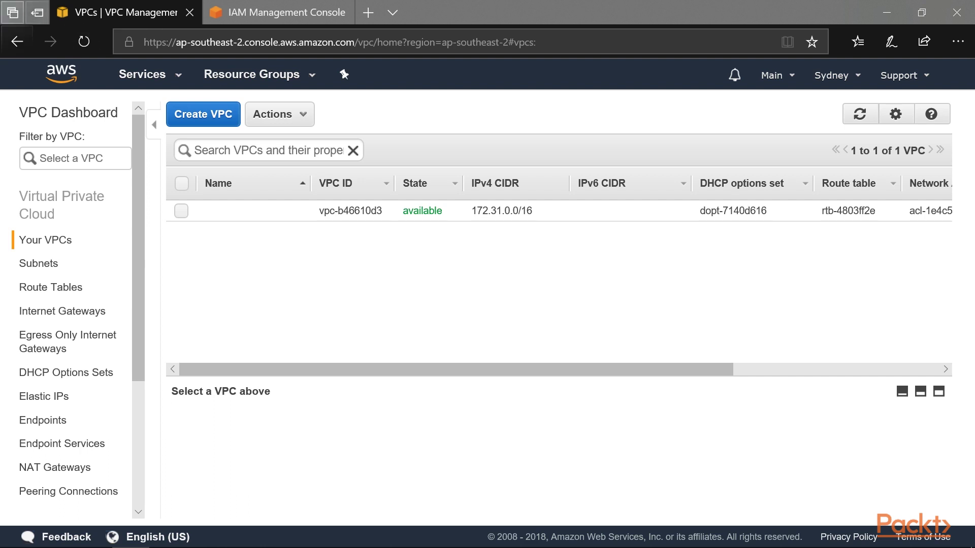
Delete the old 'terraform' IAM user from the AWS console's IAM users list
key("ctrl+Tab")
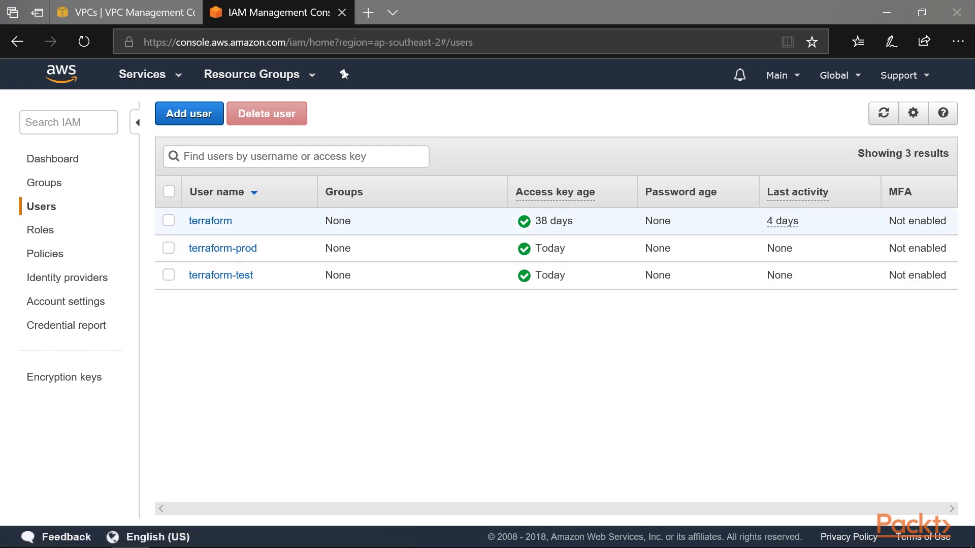
left_click(169, 221)
left_click(266, 113)
left_click(221, 290)
left_click(740, 385)
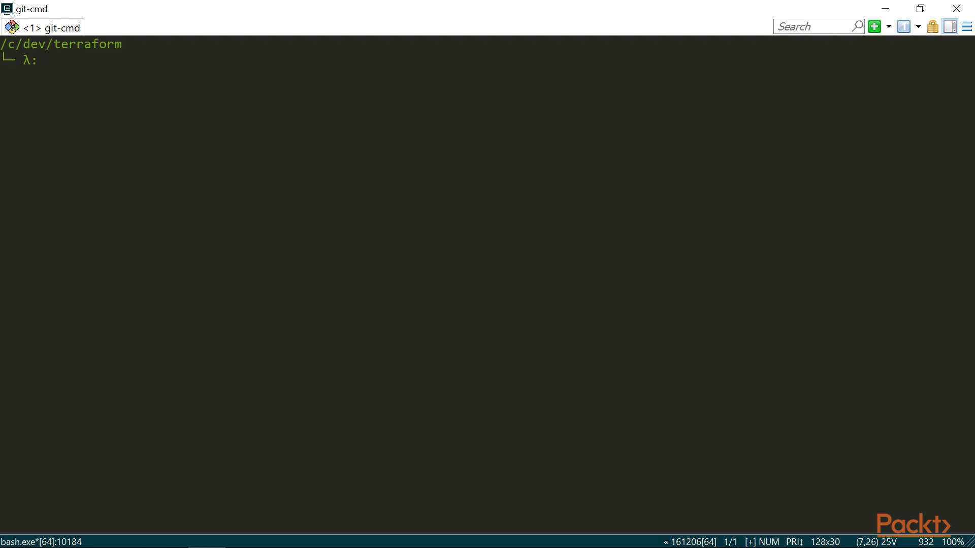
type("aws configure --profile terraform-prod")
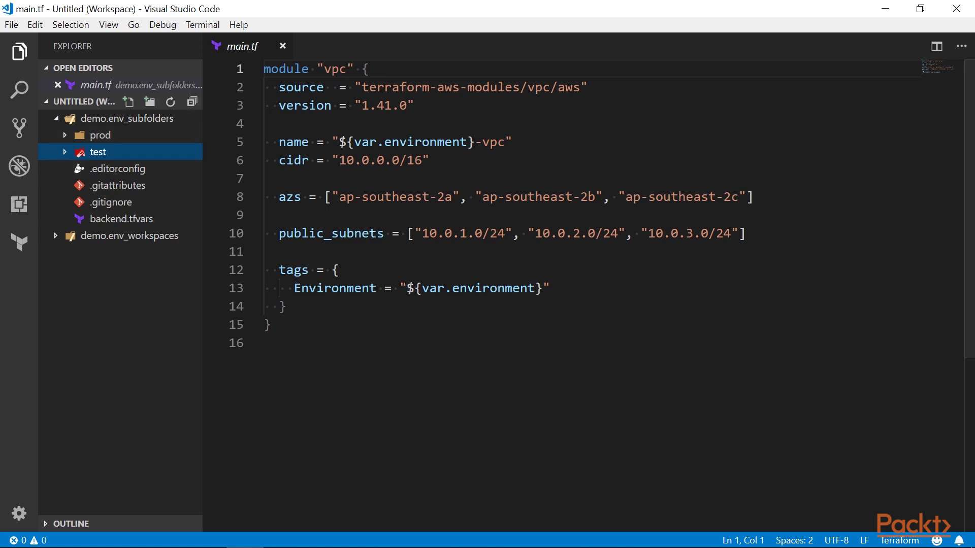
Expand the test folder in the Explorer and select its main.tf
key("Right")
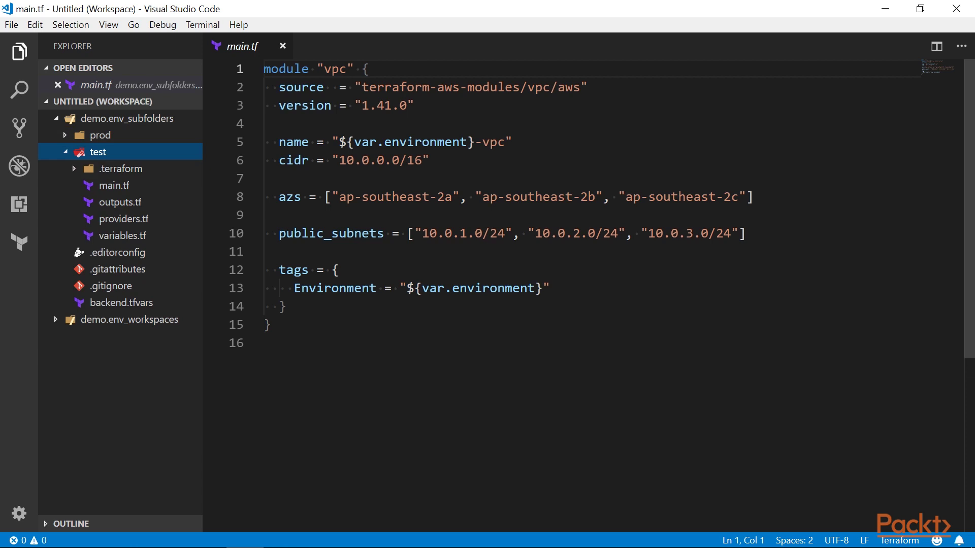
key("Down")
key("Down")
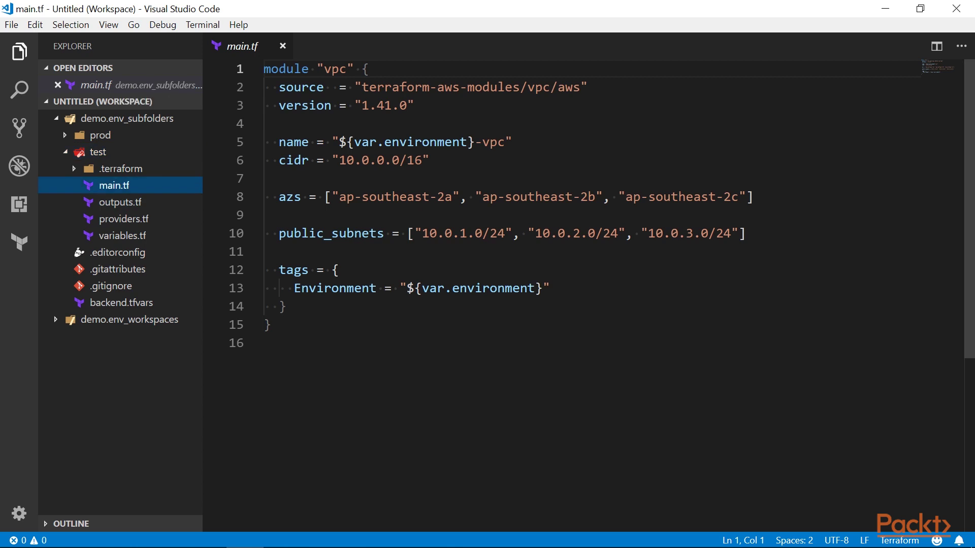
Open the test folder's variables.tf, outputs.tf and providers.tf in turn
key("Down")
key("Down")
key("Down")
key("Return")
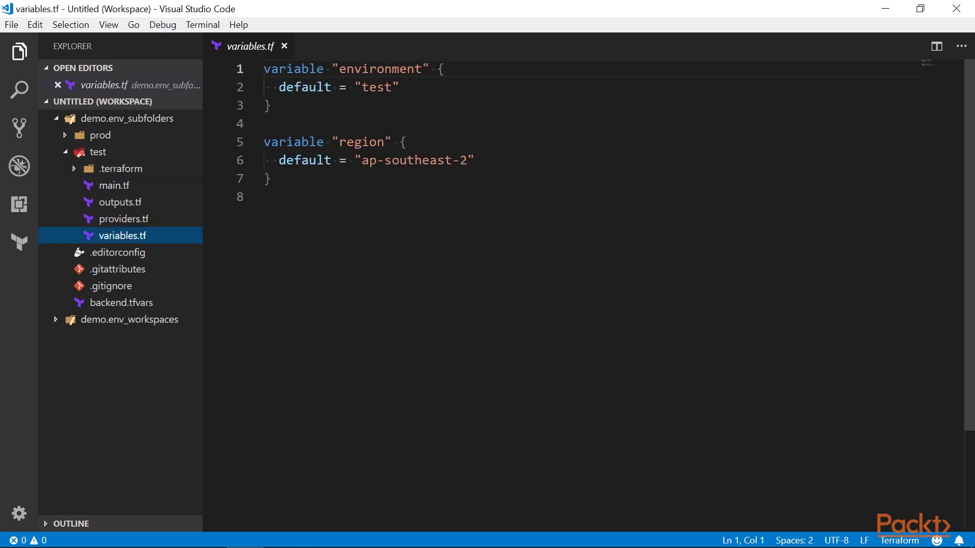
key("Up")
key("Up")
key("Return")
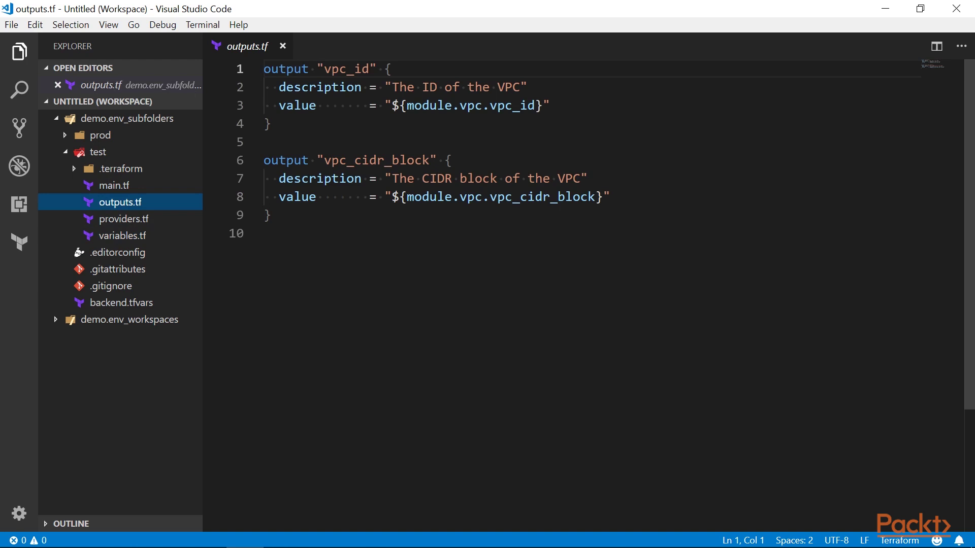
key("Down")
key("Return")
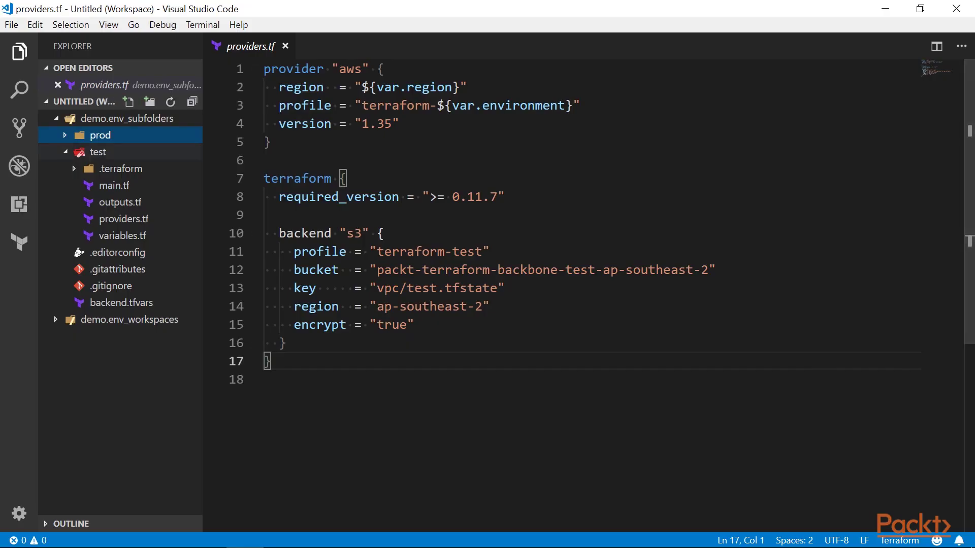
Expand the prod folder and open its variables.tf, outputs.tf, providers.tf and main.tf
key("Right")
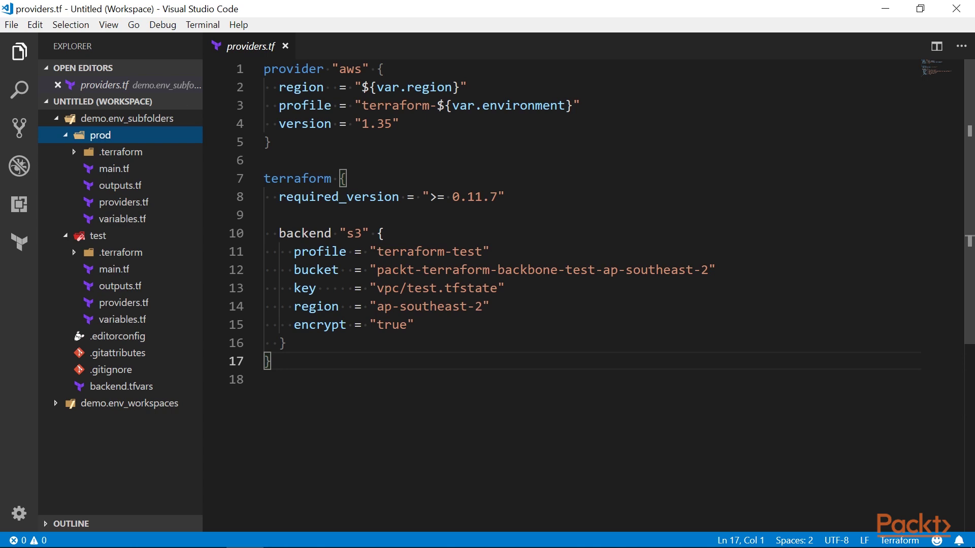
left_click(122, 219)
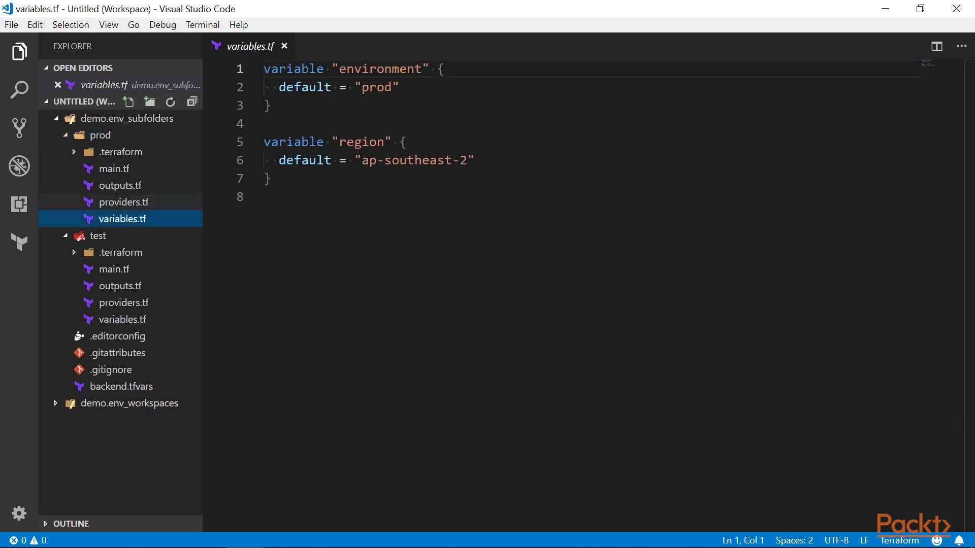
left_click(120, 185)
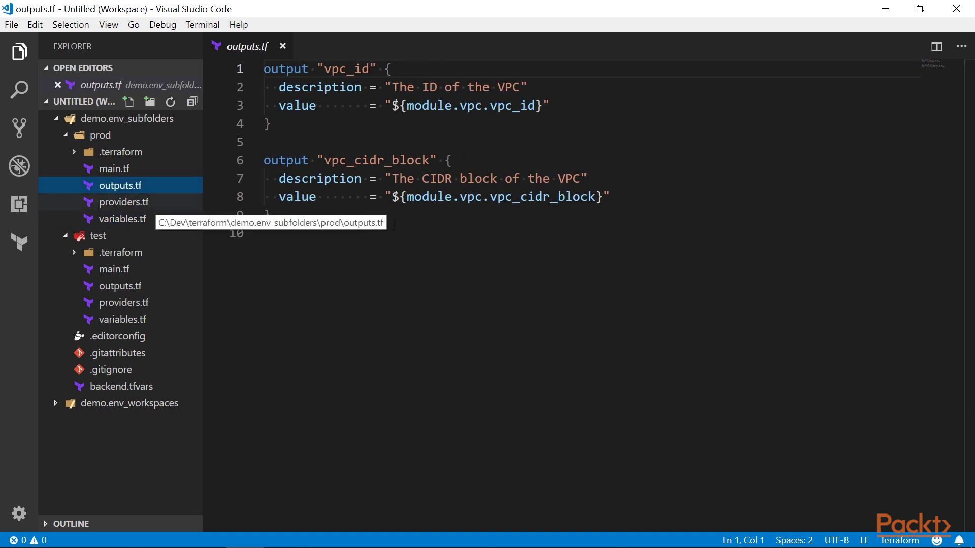
left_click(123, 202)
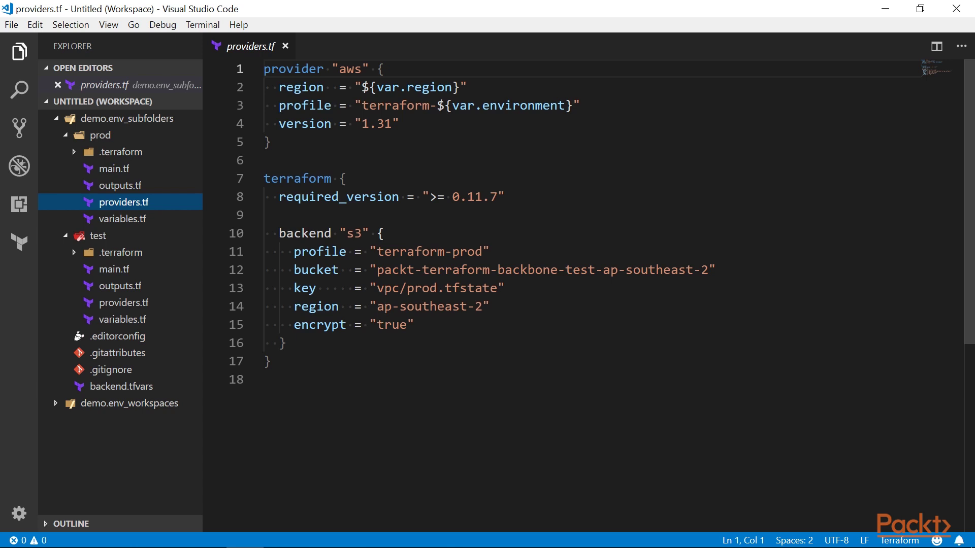
left_click(114, 169)
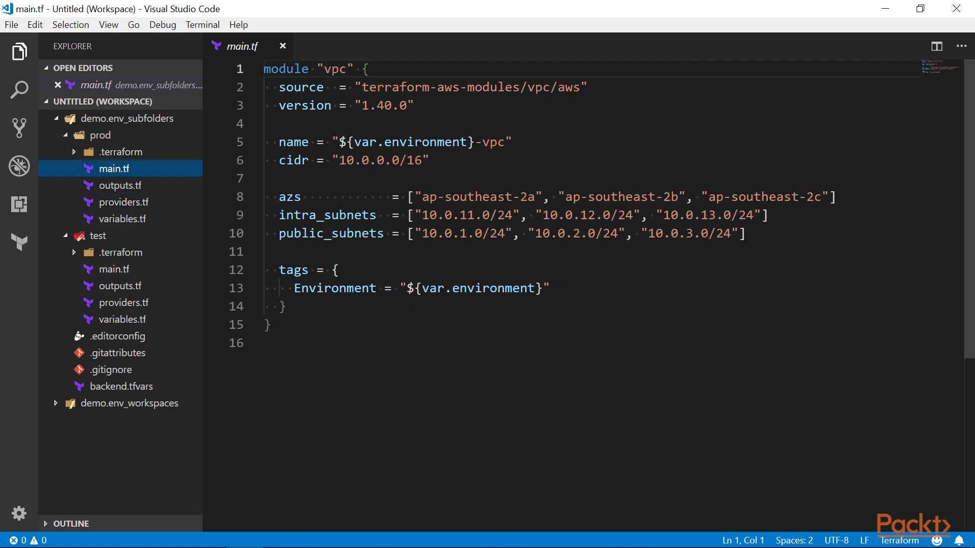